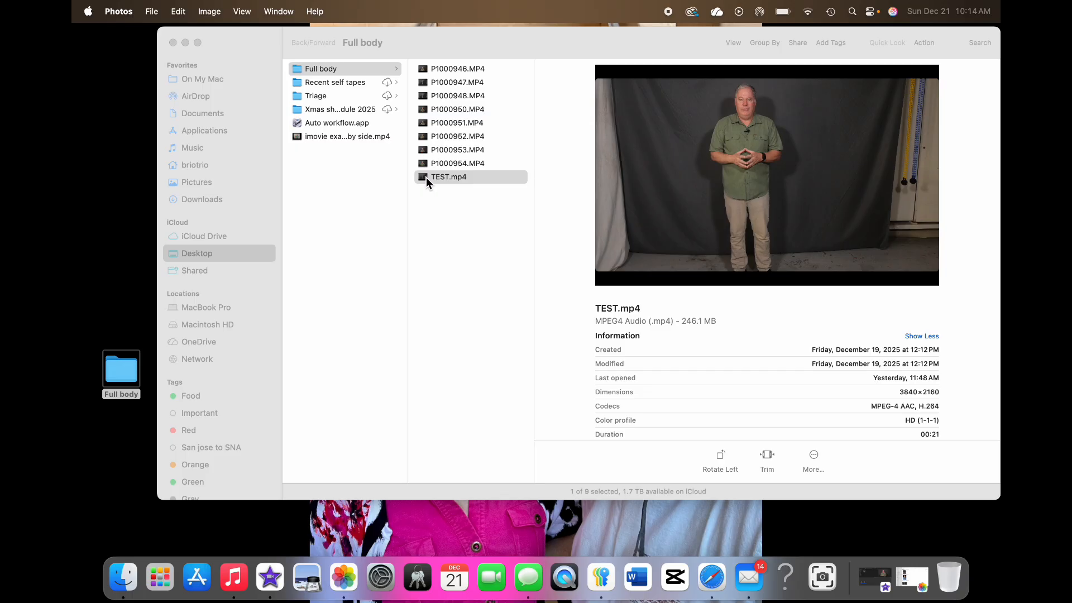
Import TEST.mp4 from the Full body folder into the Imports collection in Photos, accepting the duplicate item.
drag(427, 176, 438, 210)
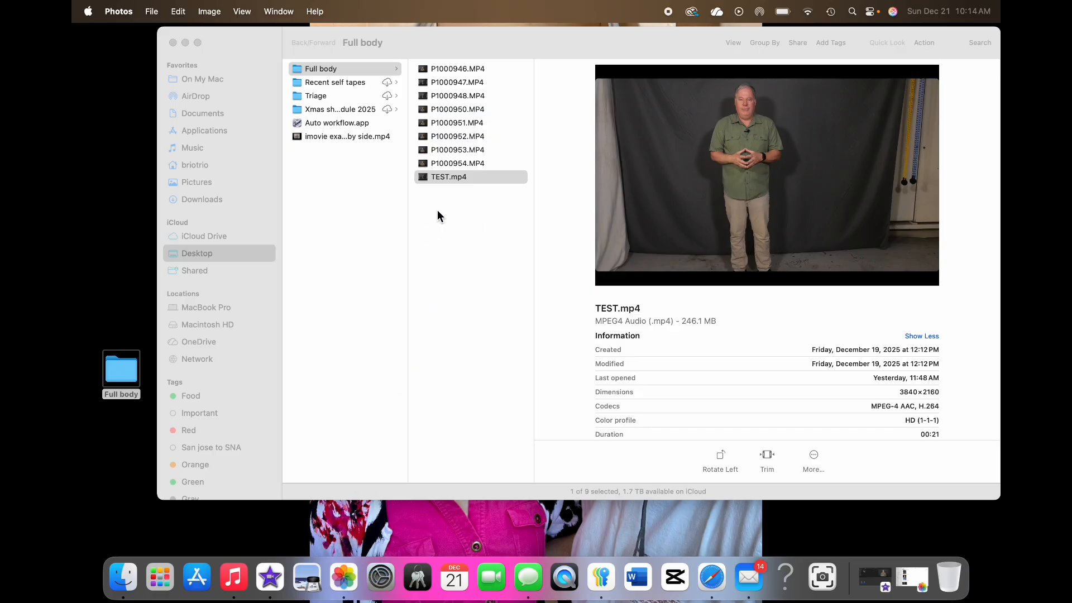
click(915, 584)
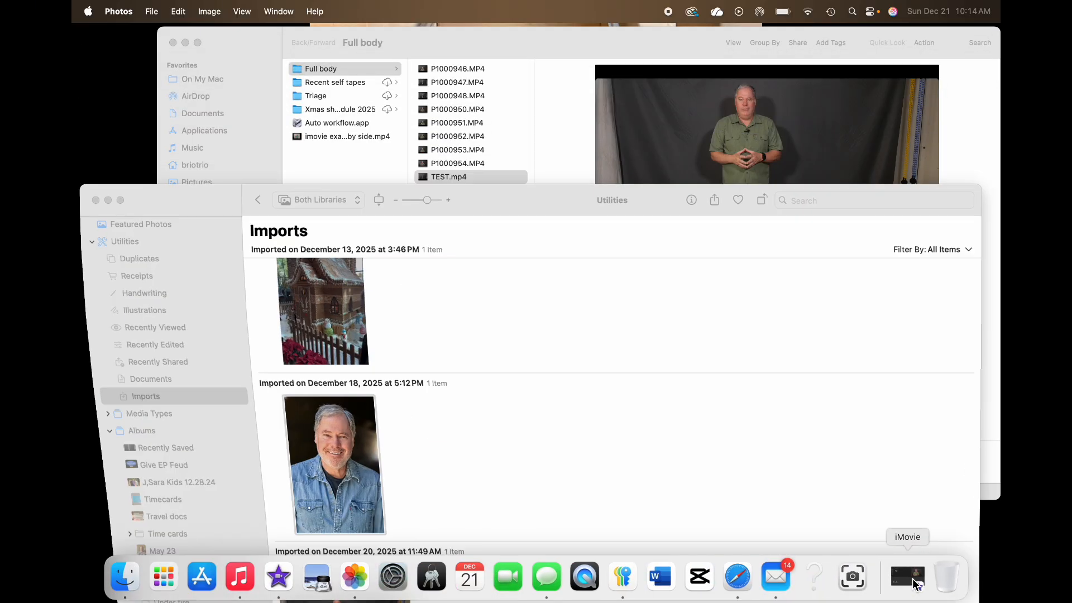
drag(212, 209, 358, 212)
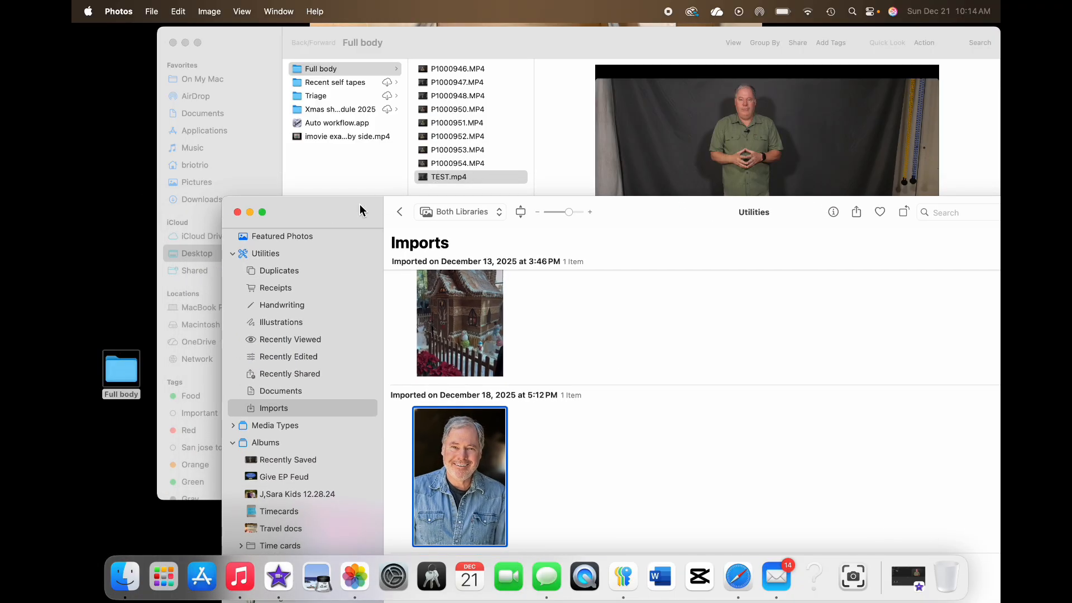
scroll(289, 313, up, 5)
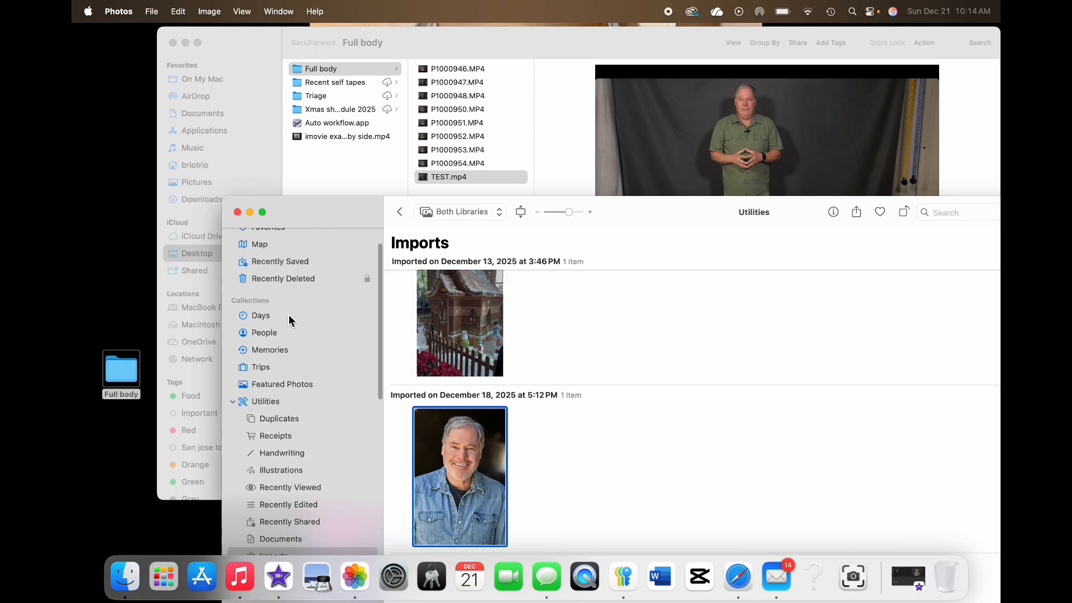
scroll(289, 316, down, 10)
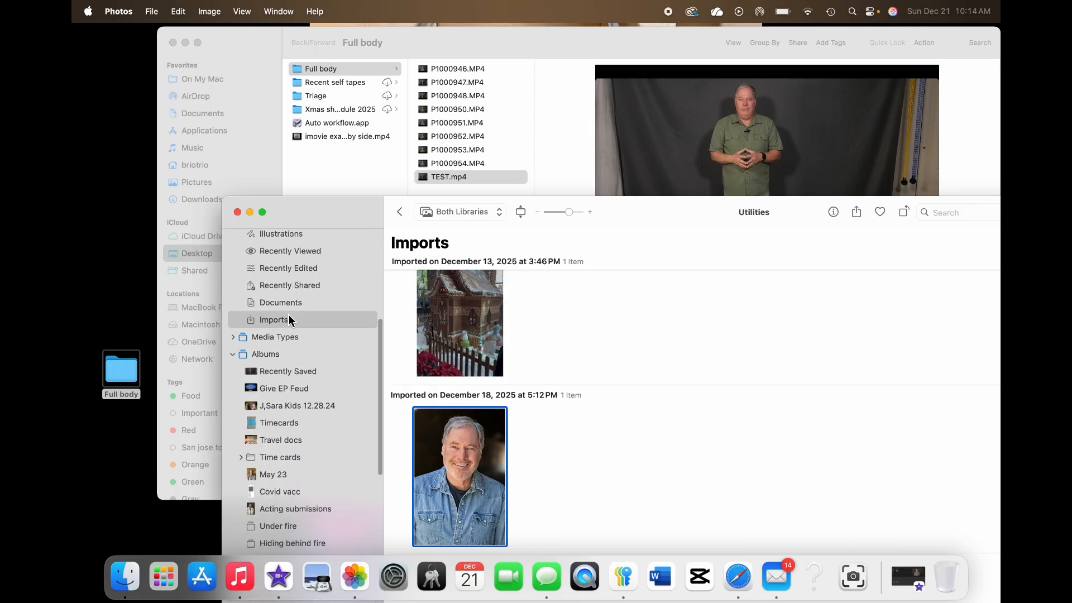
scroll(289, 318, up, 2)
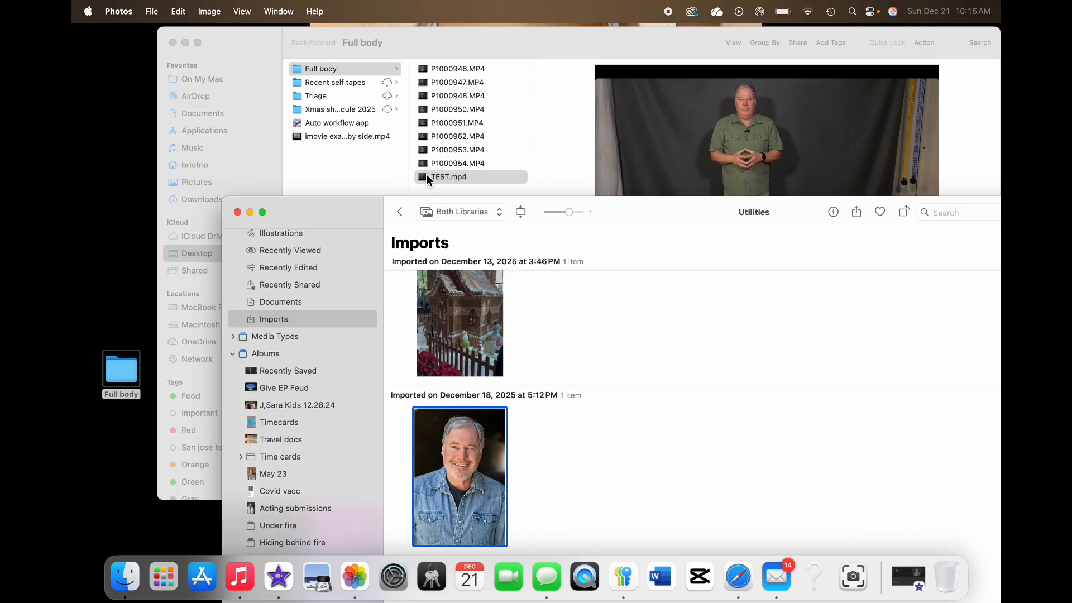
drag(427, 175, 271, 317)
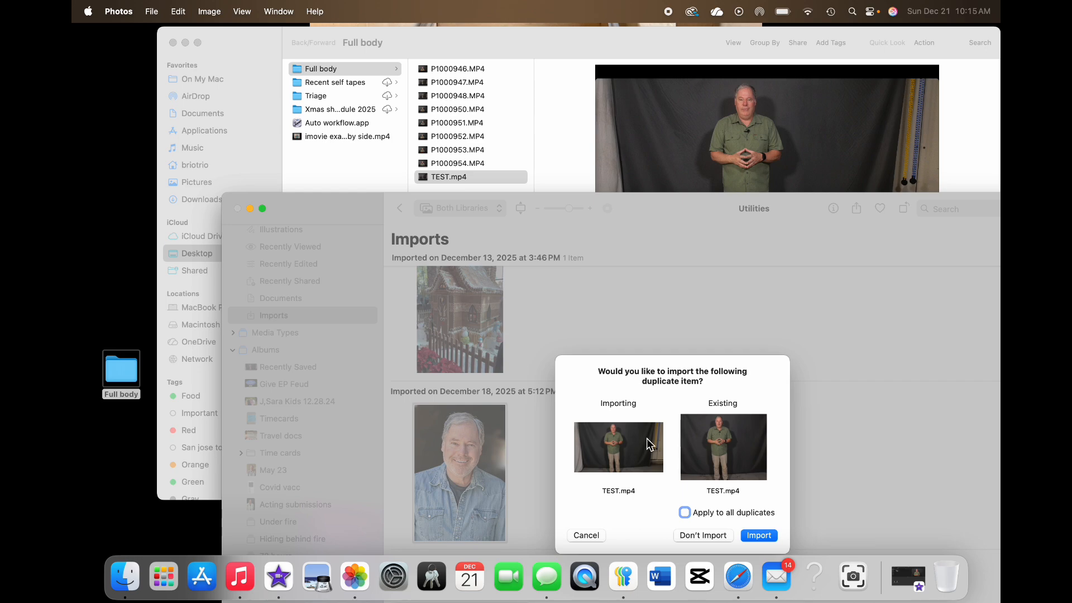
click(761, 536)
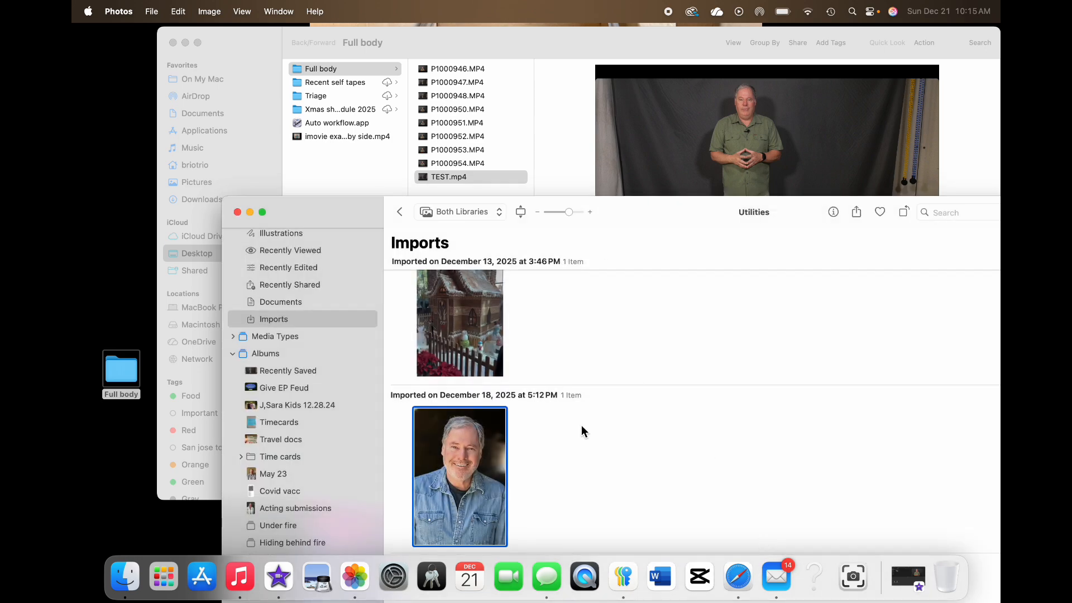
Open the video imported on December 21, 2025 at 10:12 AM and start cropping it in the editor.
scroll(582, 426, down, 7)
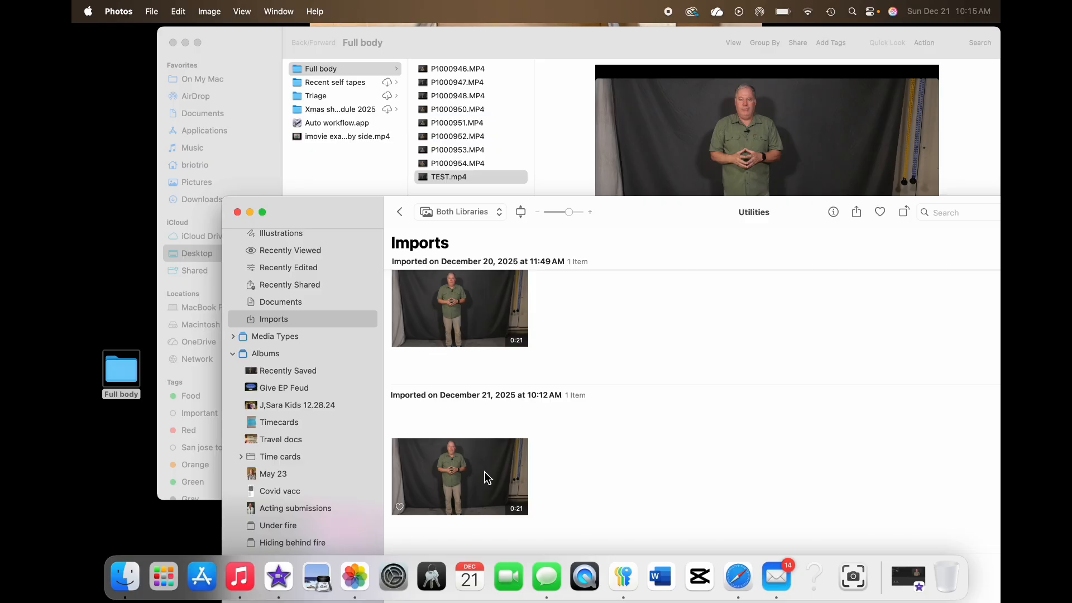
drag(324, 207, 337, 166)
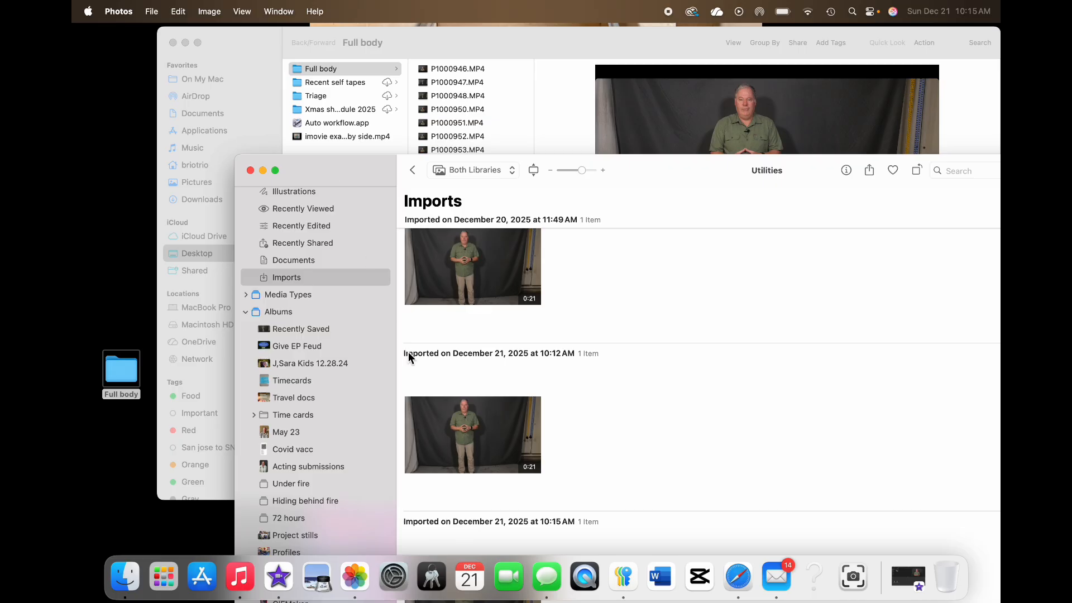
double_click(474, 428)
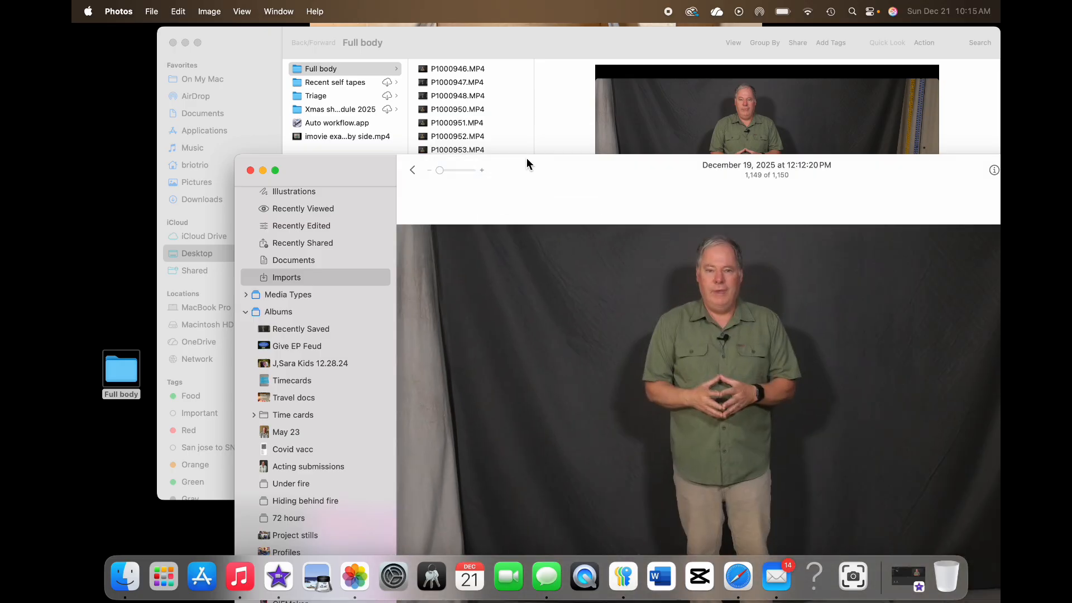
double_click(491, 162)
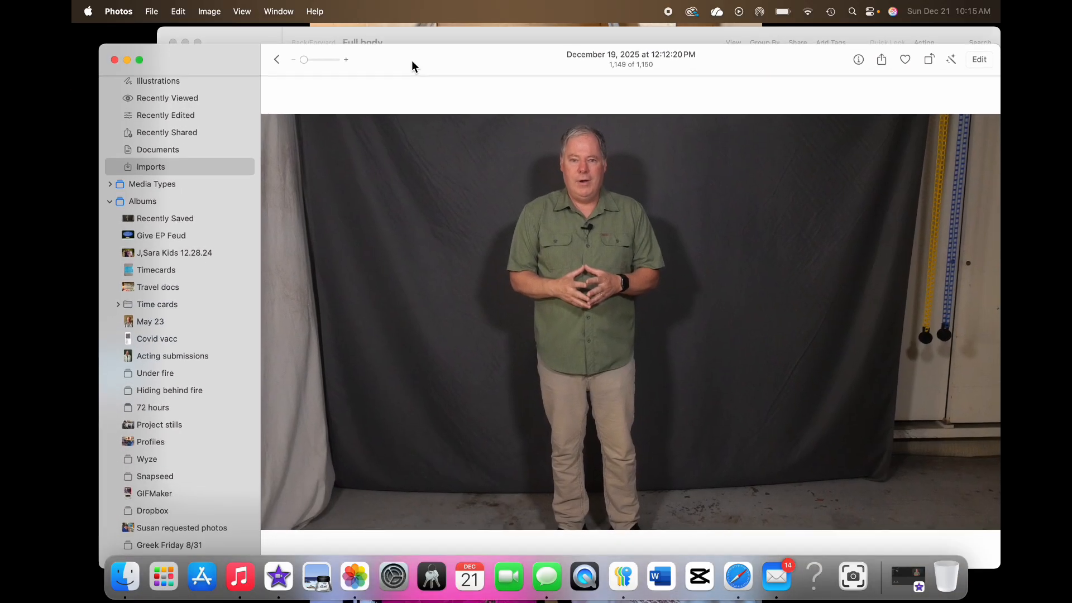
mouse_move(449, 133)
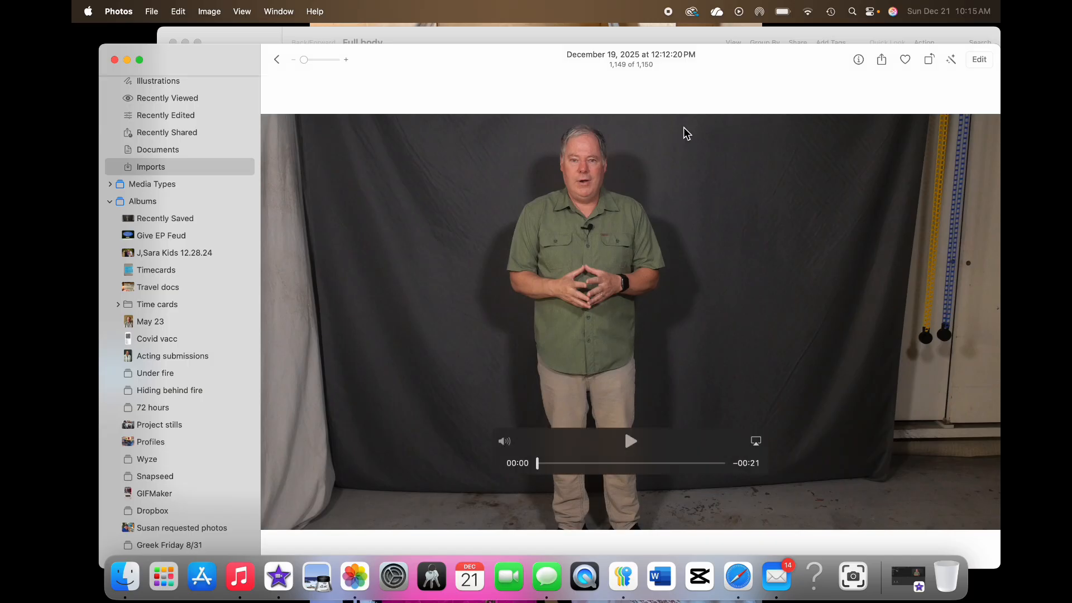
click(981, 60)
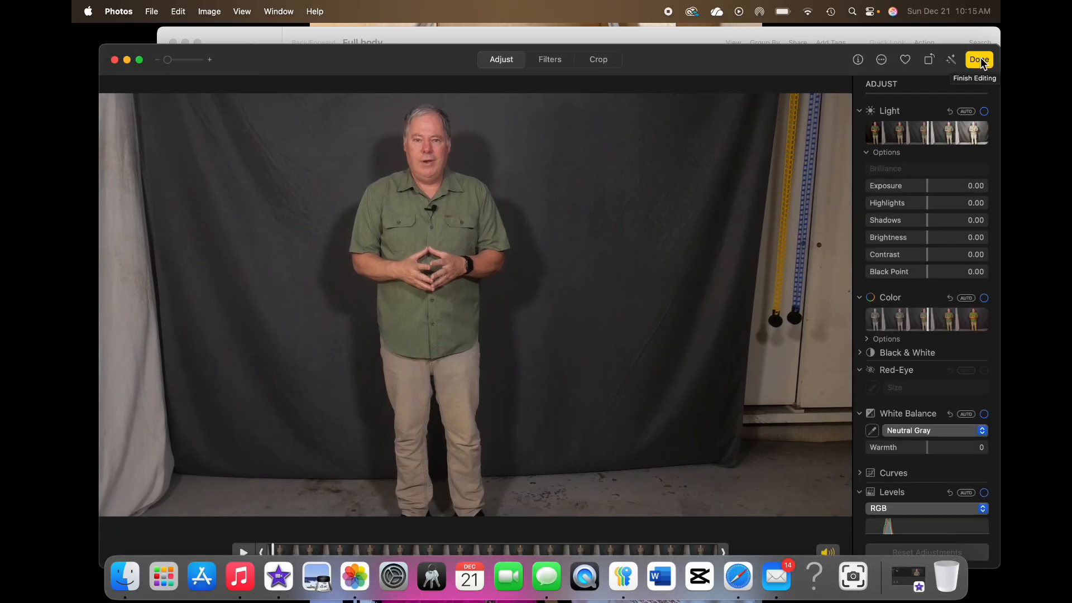
click(605, 61)
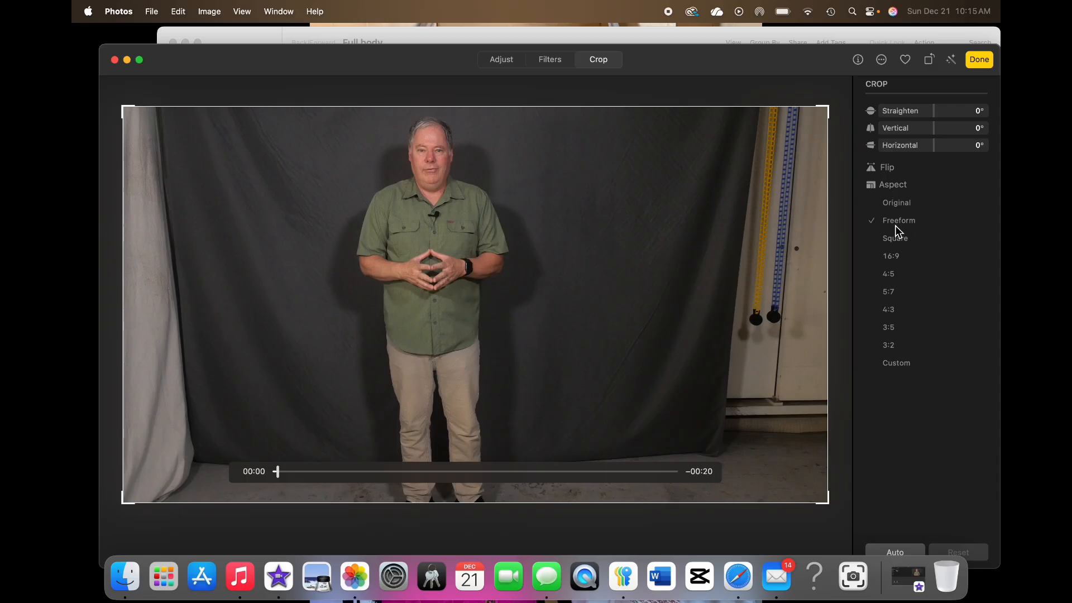
Try to crop the video with the 16:9 aspect by pulling out a corner of the crop frame.
click(892, 259)
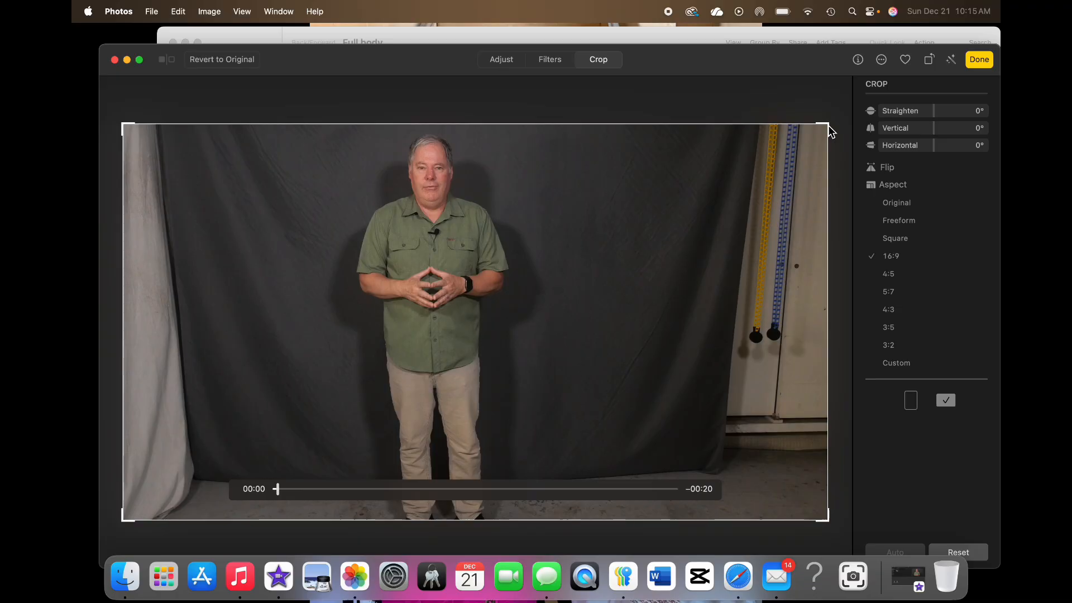
drag(830, 128, 822, 66)
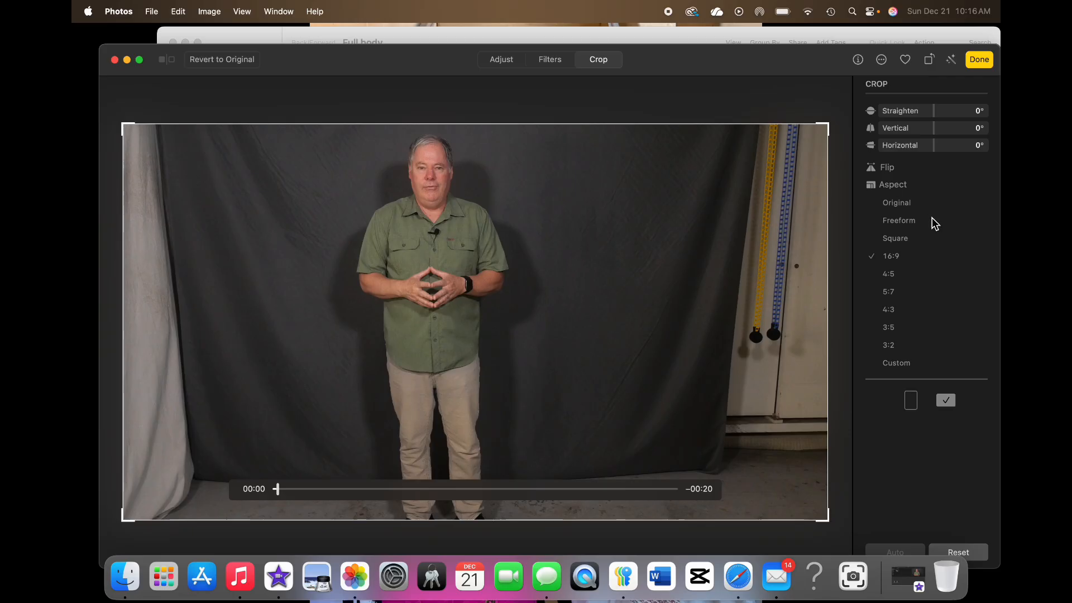
Crop the video with the Freeform aspect, cutting off the straps and door on one side and the light curtain on the other, and finish editing.
click(897, 224)
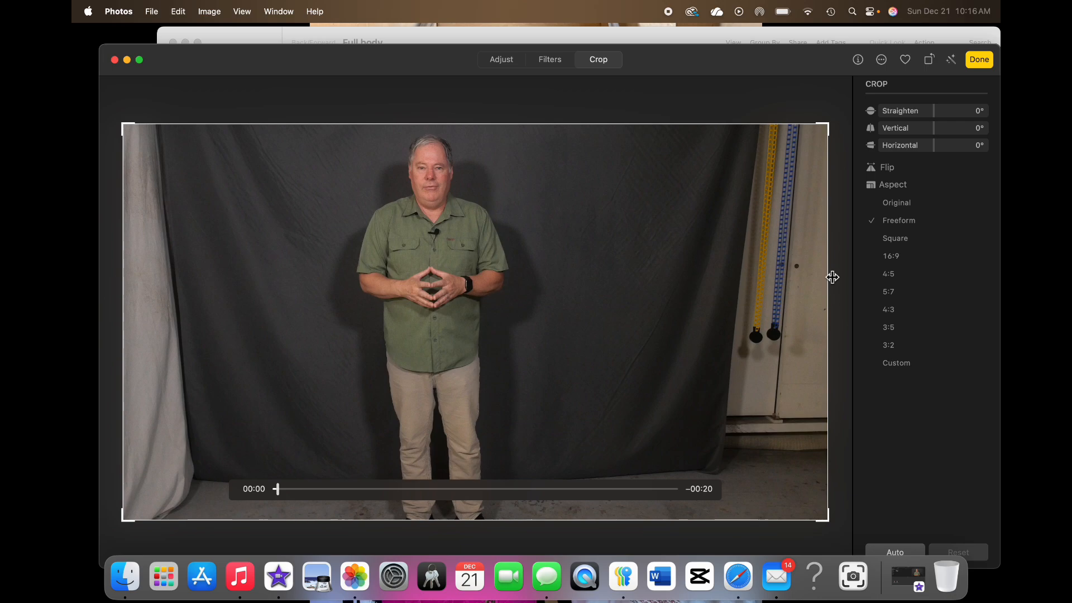
drag(833, 277, 707, 280)
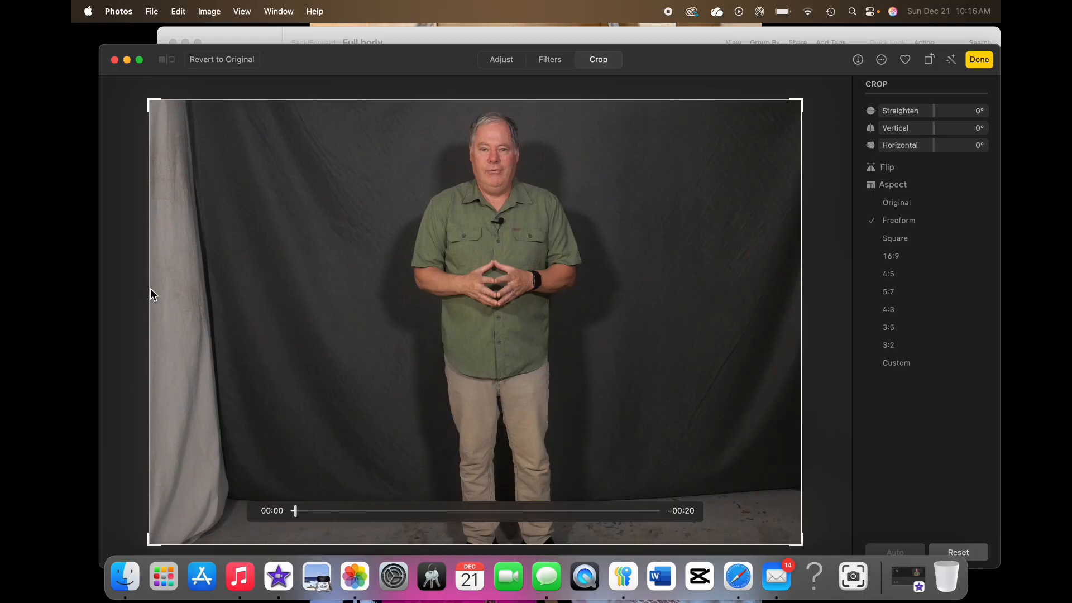
drag(149, 290, 242, 301)
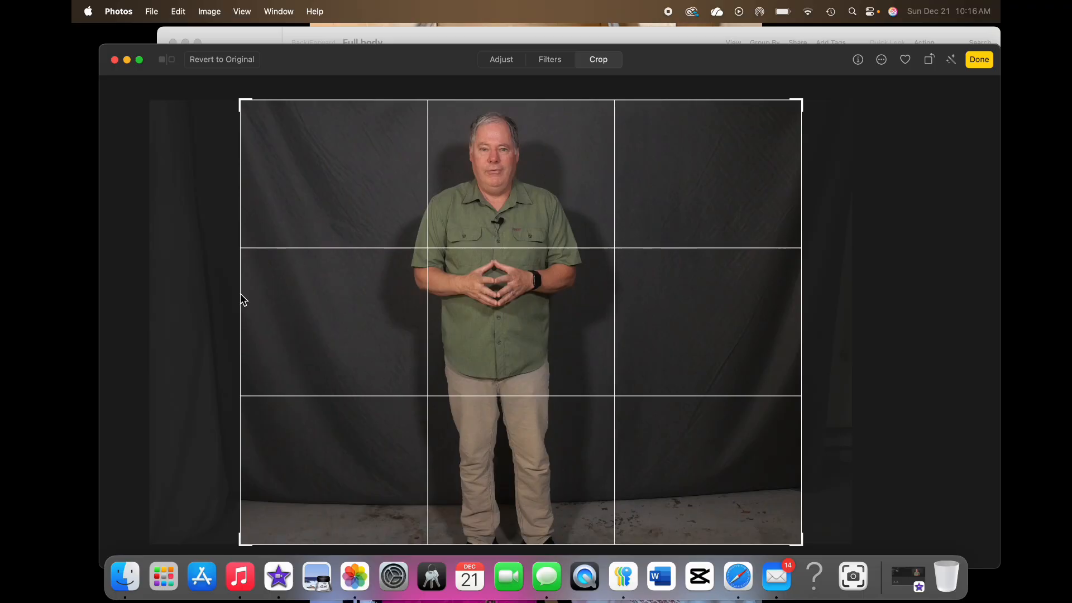
drag(240, 294, 240, 294)
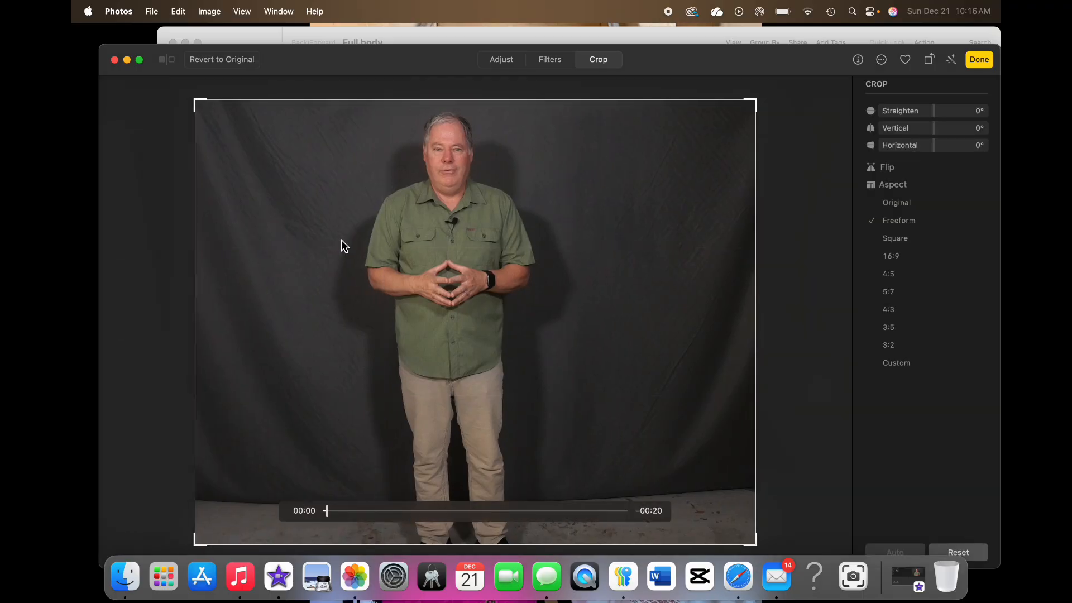
click(980, 60)
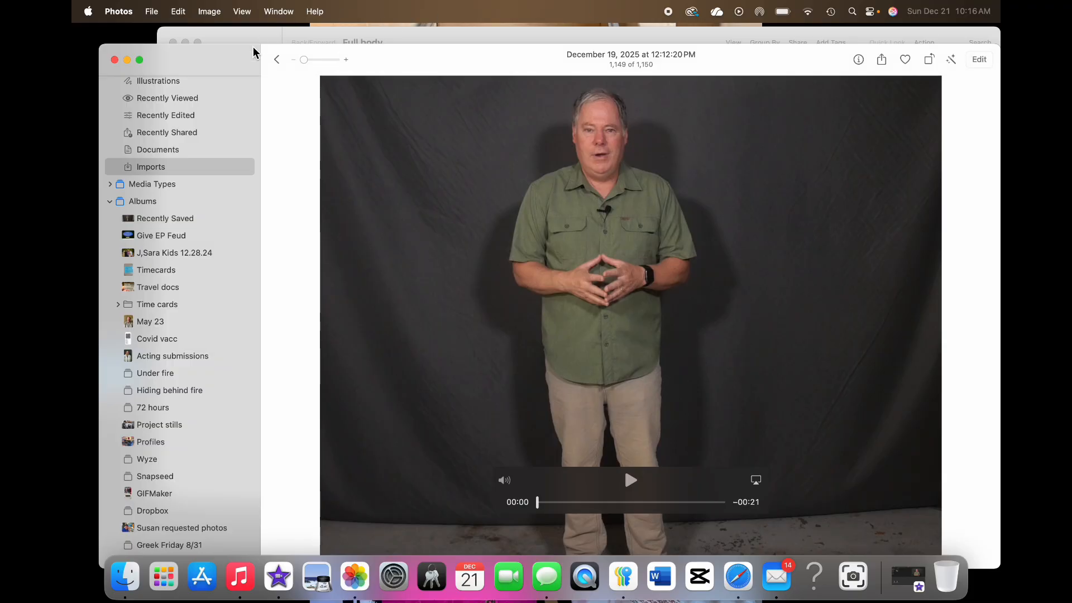
Export a copy of the cropped video from the library to the desktop.
drag(237, 60, 291, 67)
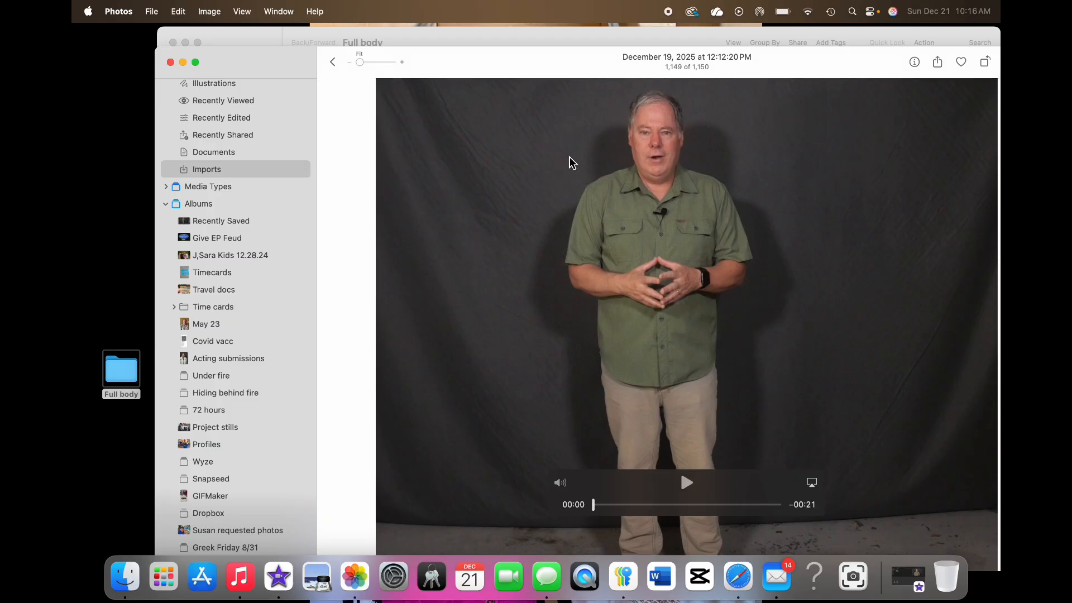
drag(569, 158, 99, 123)
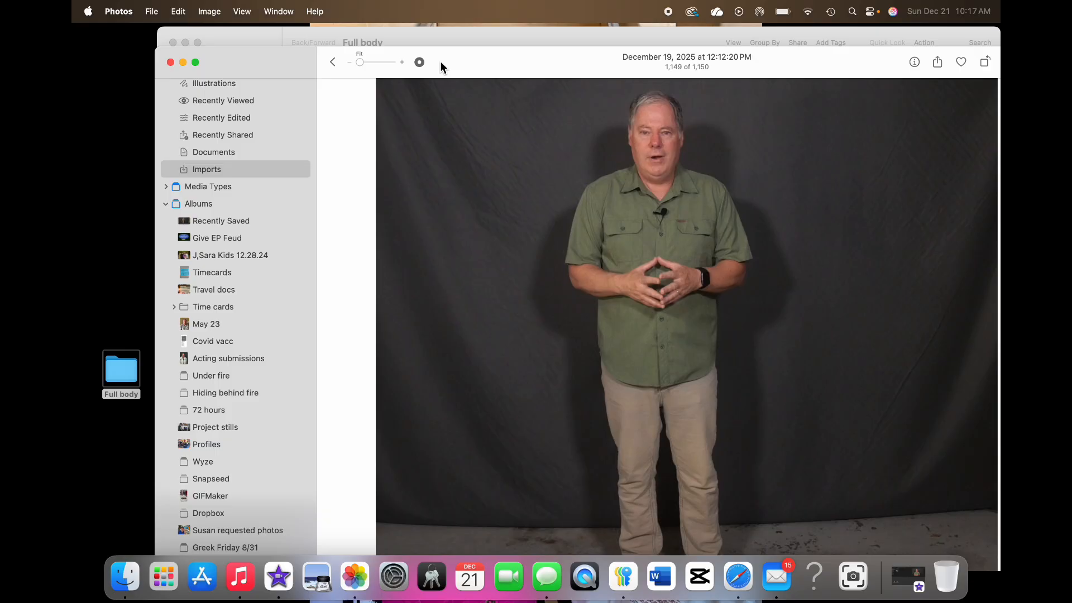
click(420, 62)
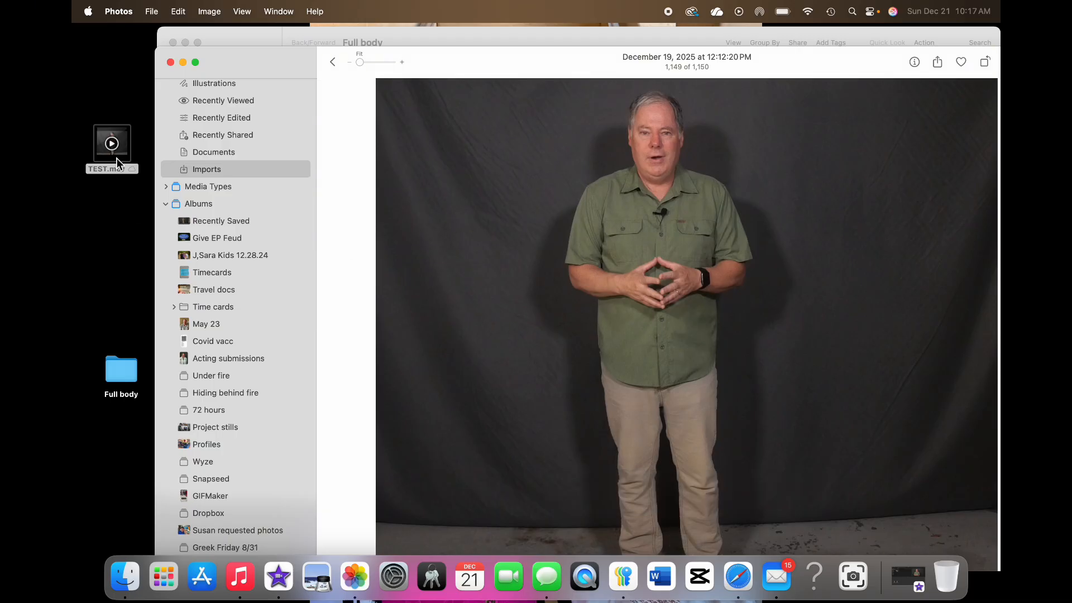
Switch to iMovie and preview part of the existing clip in the My Movie 31 timeline.
click(908, 583)
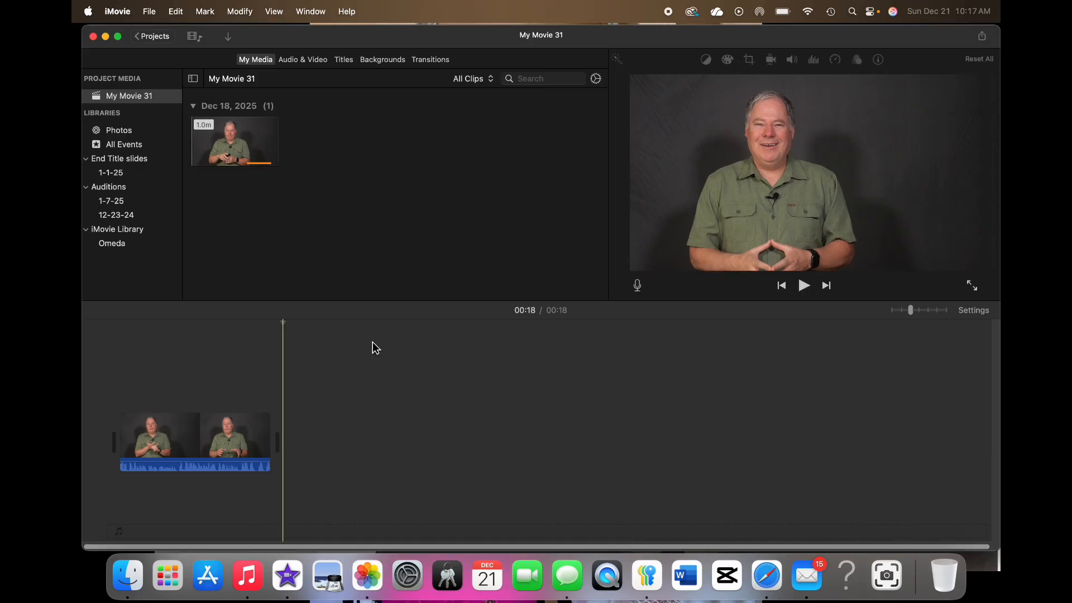
click(202, 444)
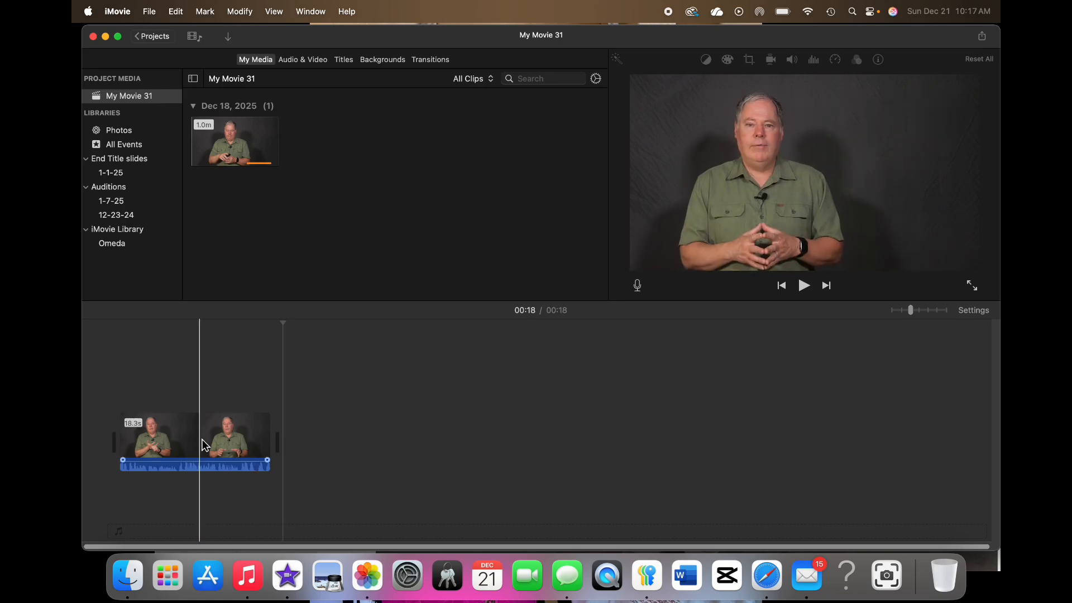
key(space)
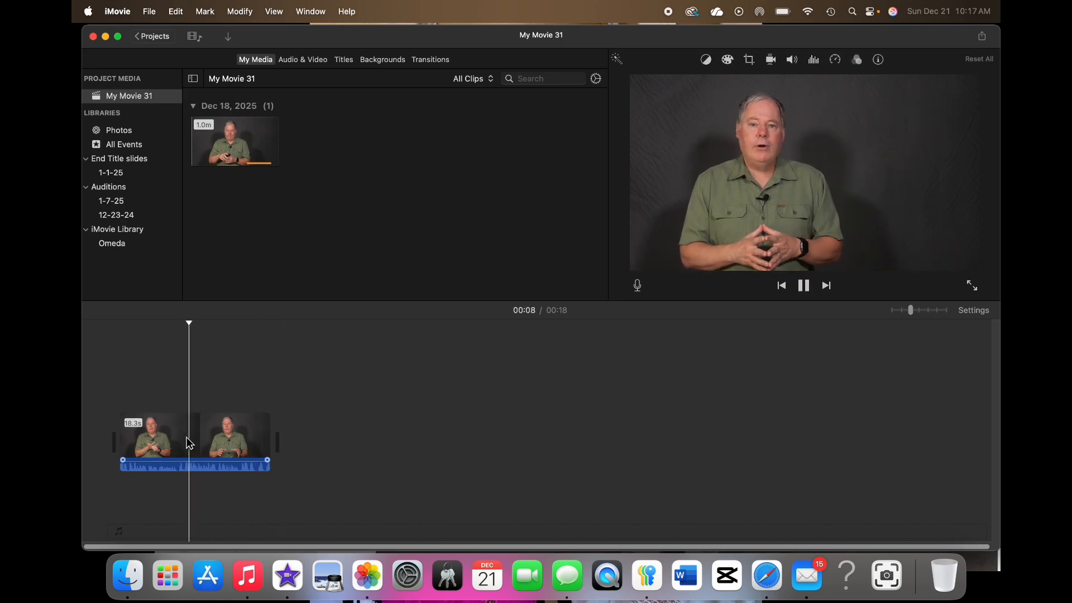
click(190, 222)
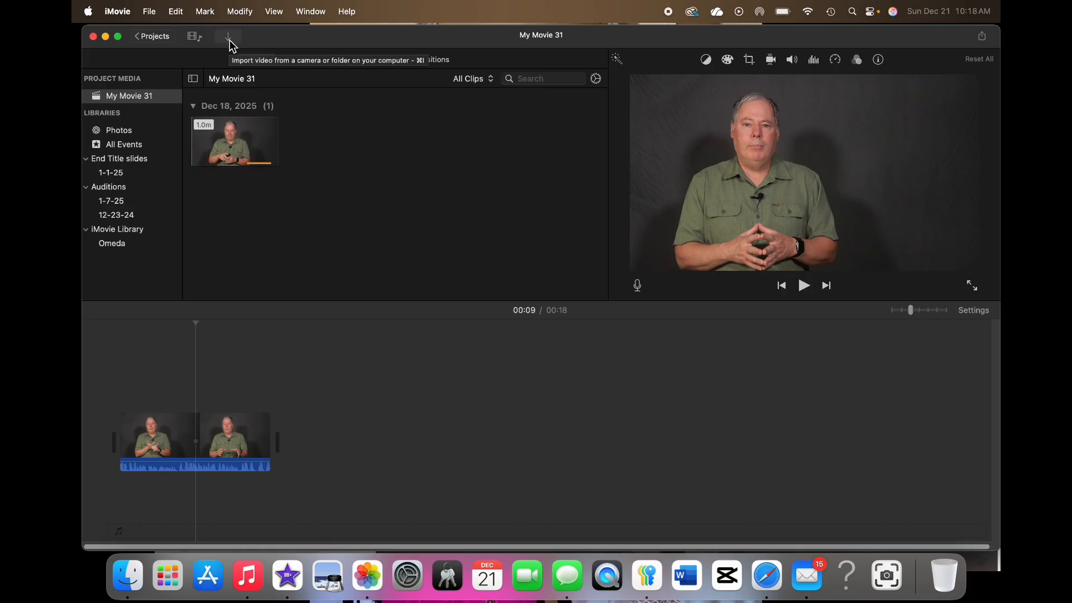
Import TEST.mov from the Desktop into the project media and add it to the timeline after the existing clip.
drag(263, 36, 347, 31)
mouse_move(102, 147)
mouse_down()
mouse_move(303, 167)
mouse_move(110, 157)
mouse_up()
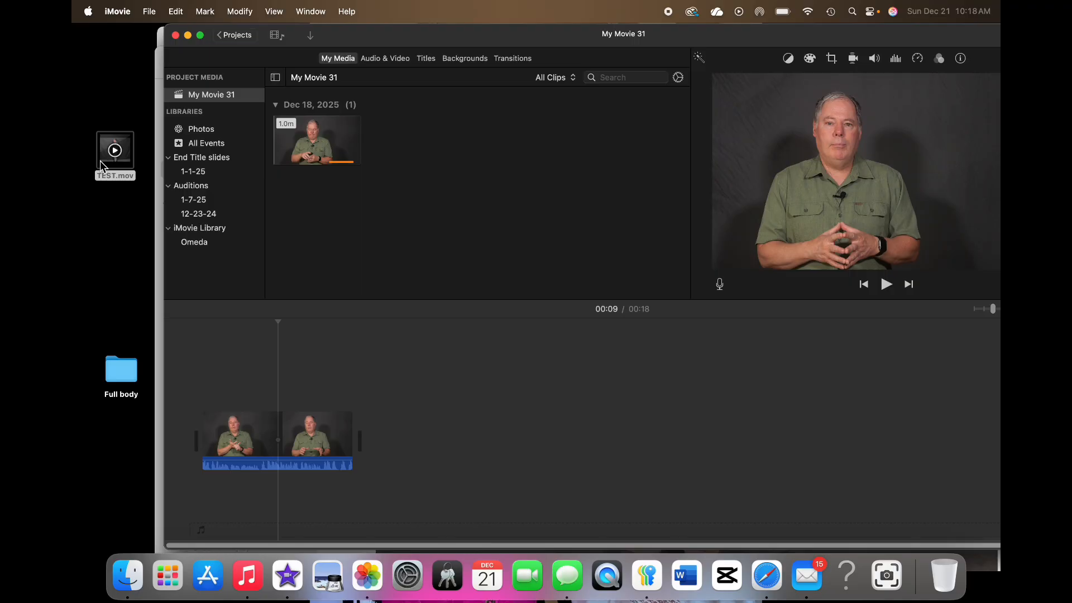
click(311, 36)
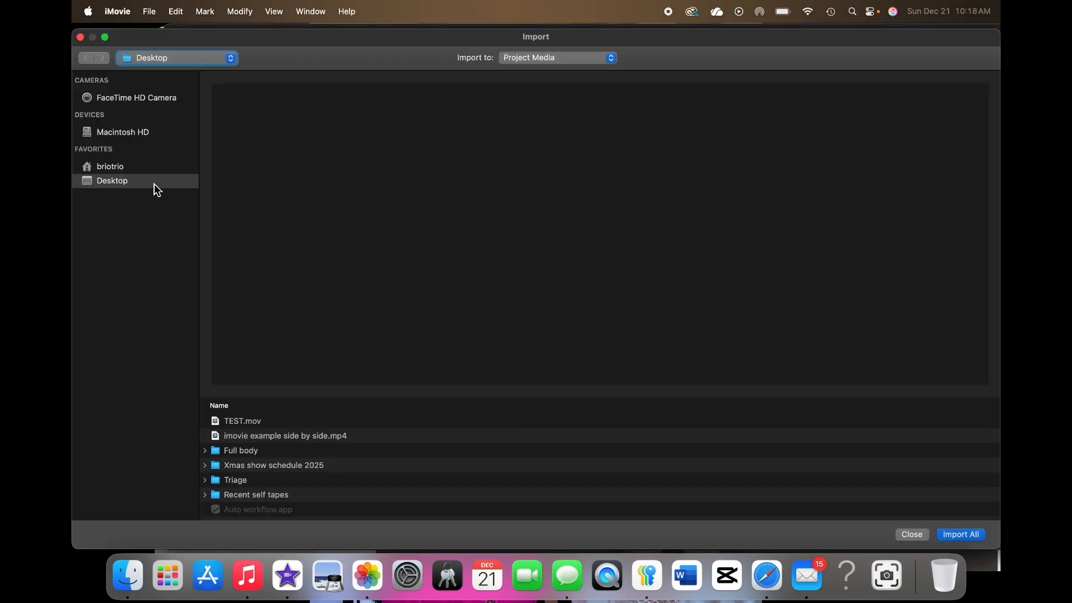
click(124, 185)
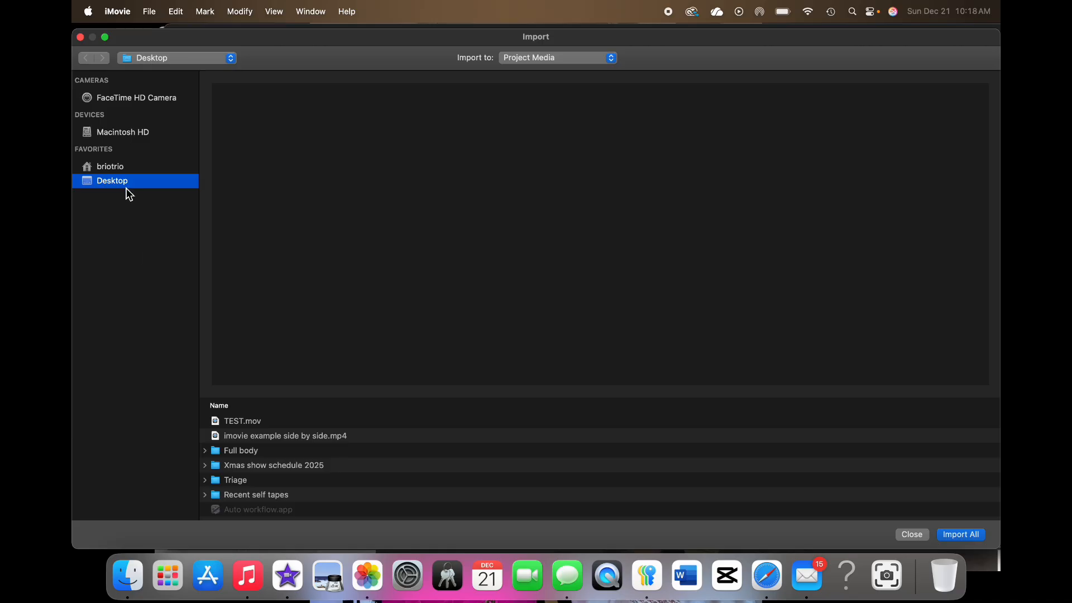
click(234, 420)
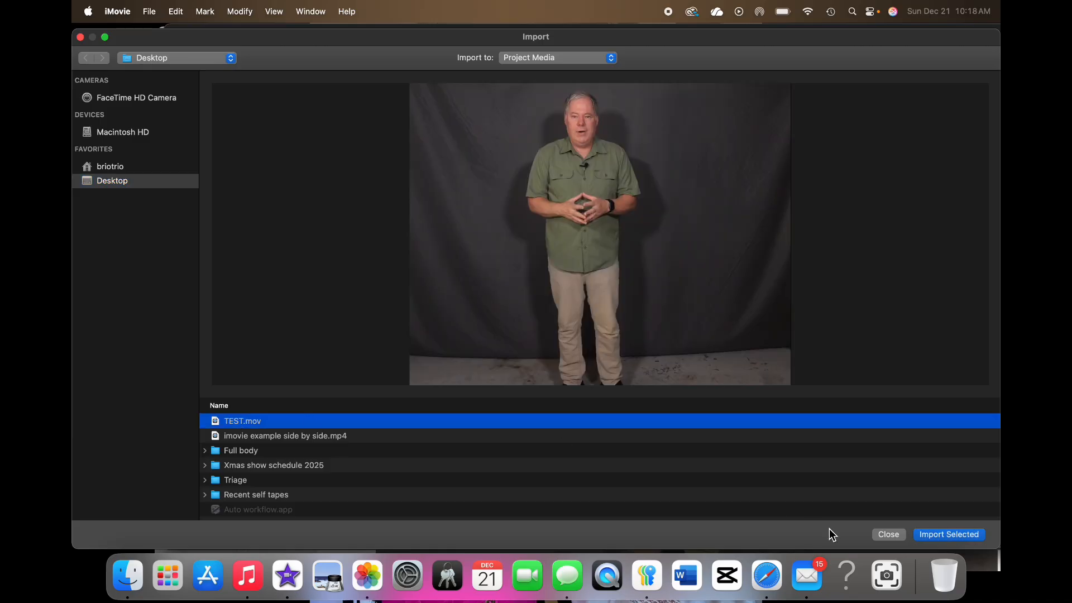
click(940, 534)
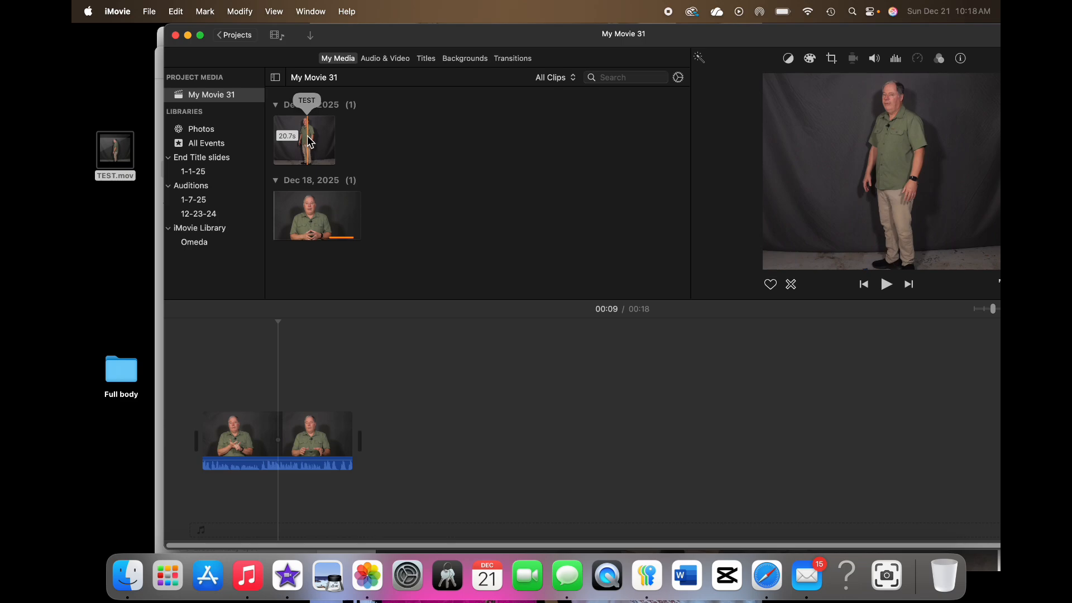
drag(319, 143, 373, 447)
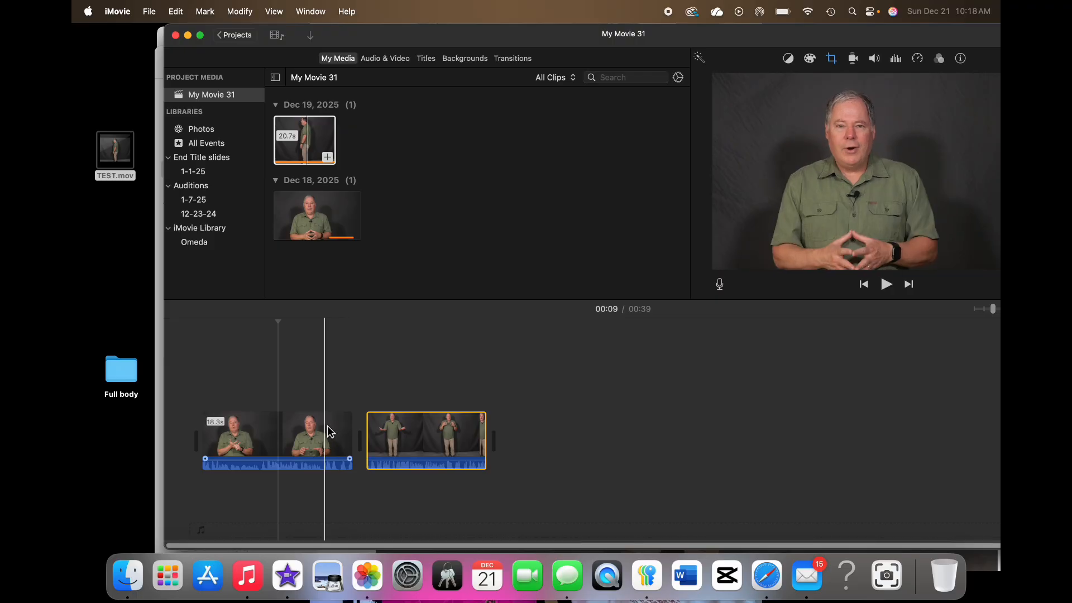
Preview the cut into the full-body clip in the timeline and set that clip's crop style to Fit.
key(space)
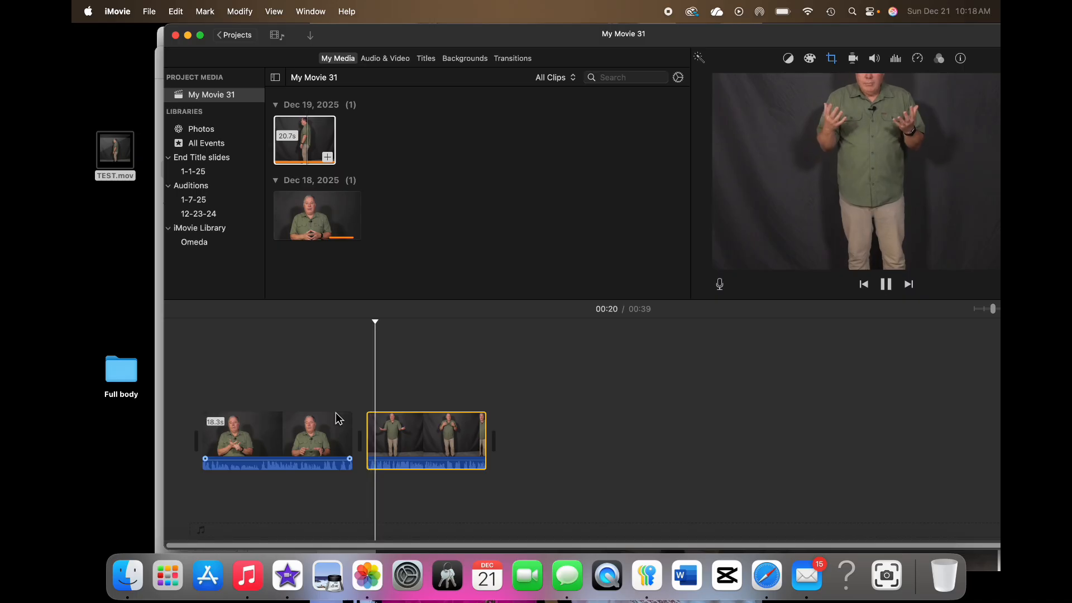
key(space)
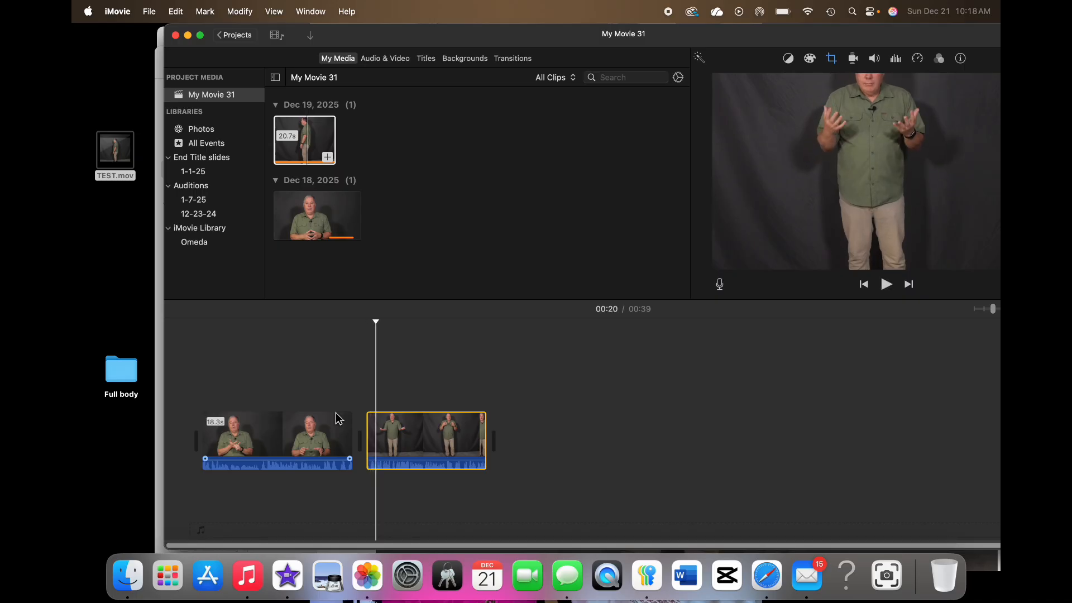
click(414, 433)
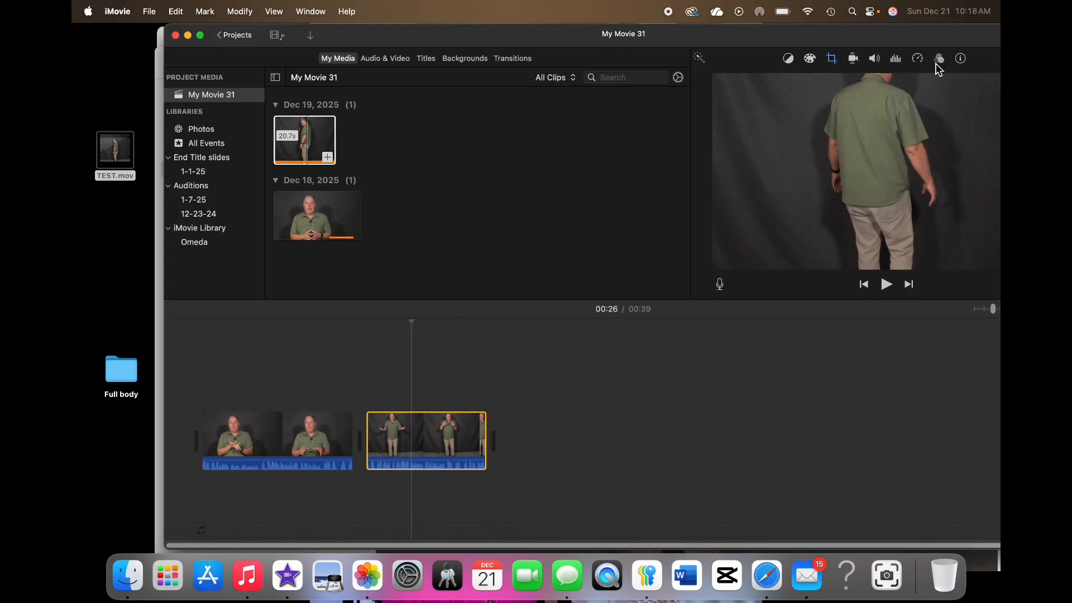
drag(719, 33, 640, 32)
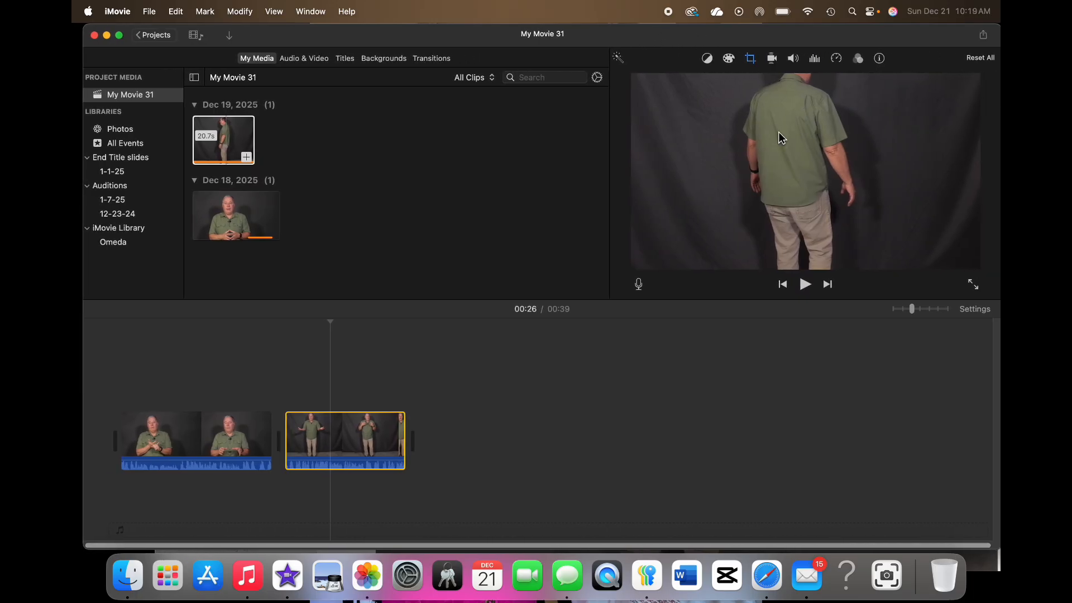
click(752, 59)
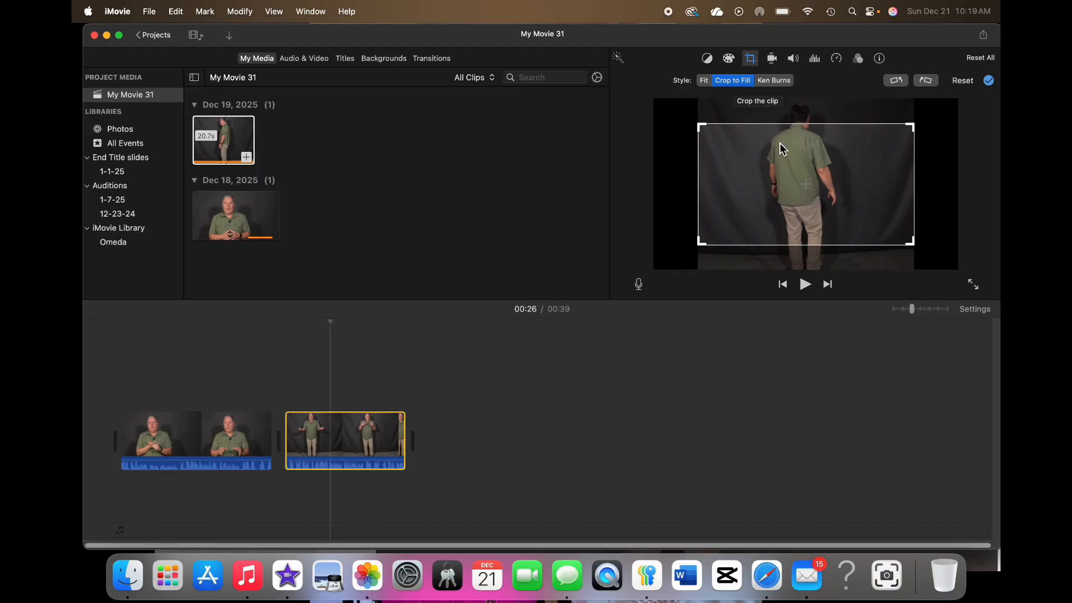
click(704, 81)
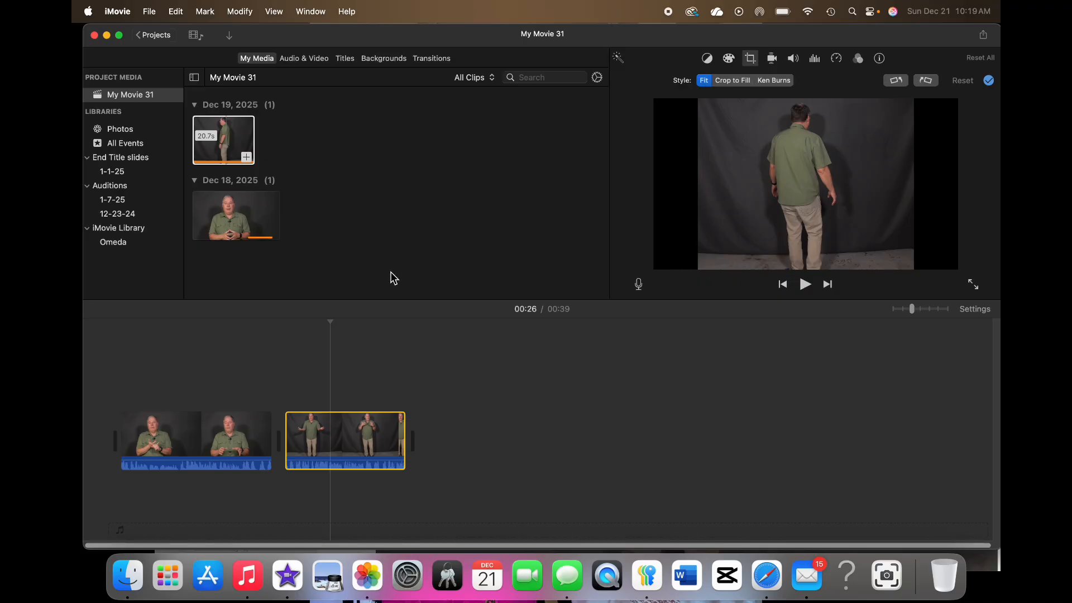
Play the movie from near the end of the first clip into the full-body clip, viewing it in full screen.
click(264, 353)
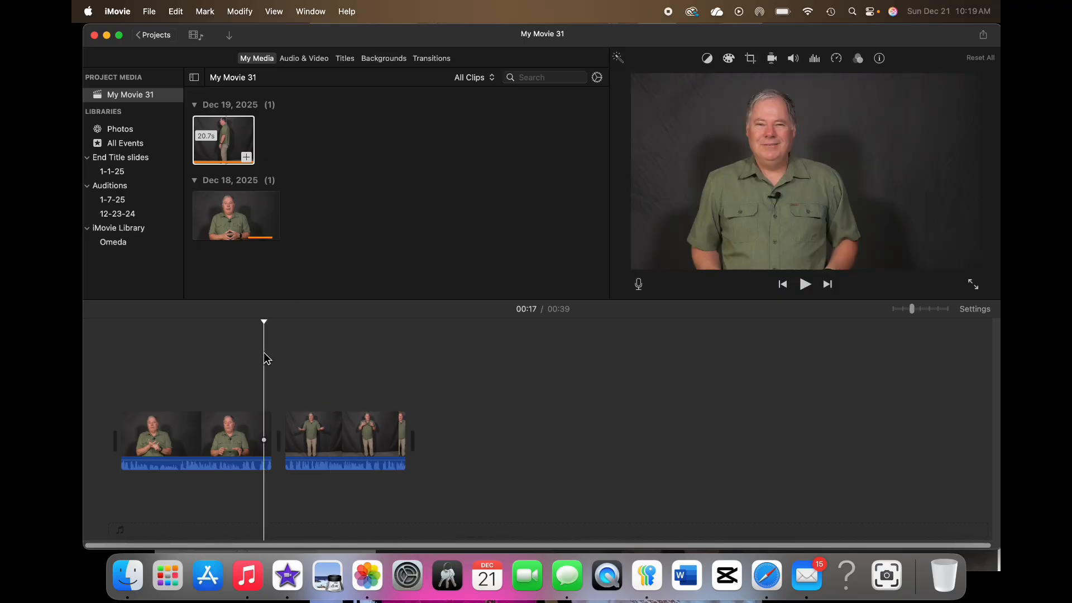
key(space)
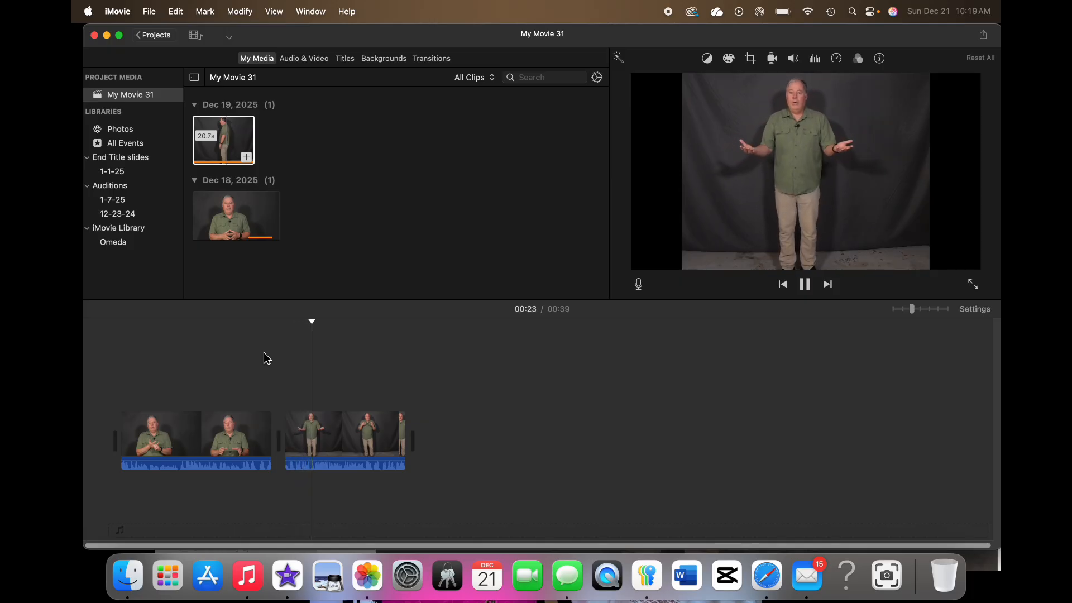
click(973, 286)
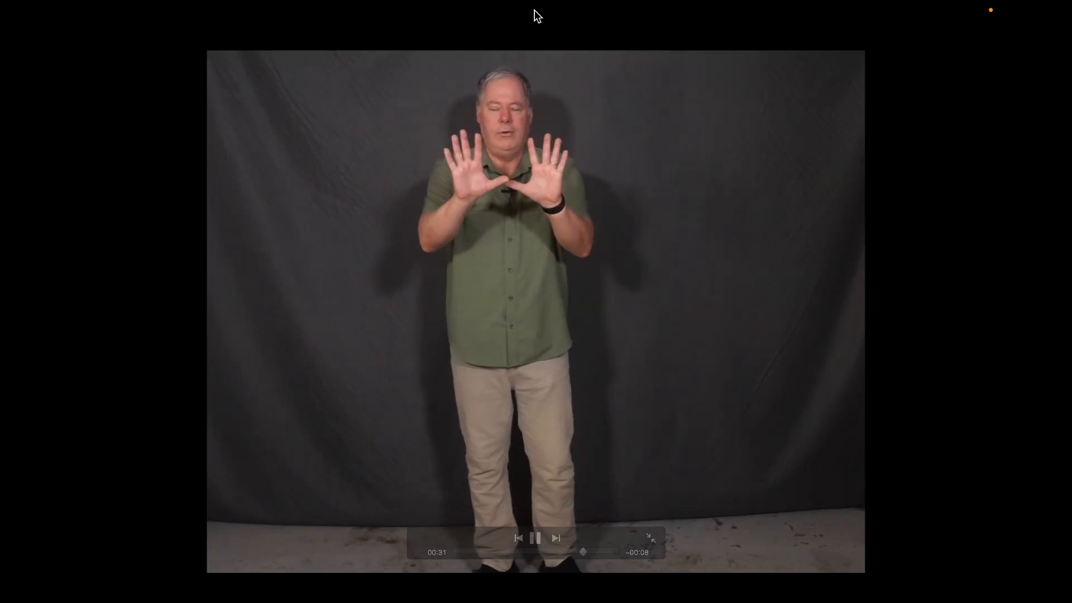
mouse_move(149, 2)
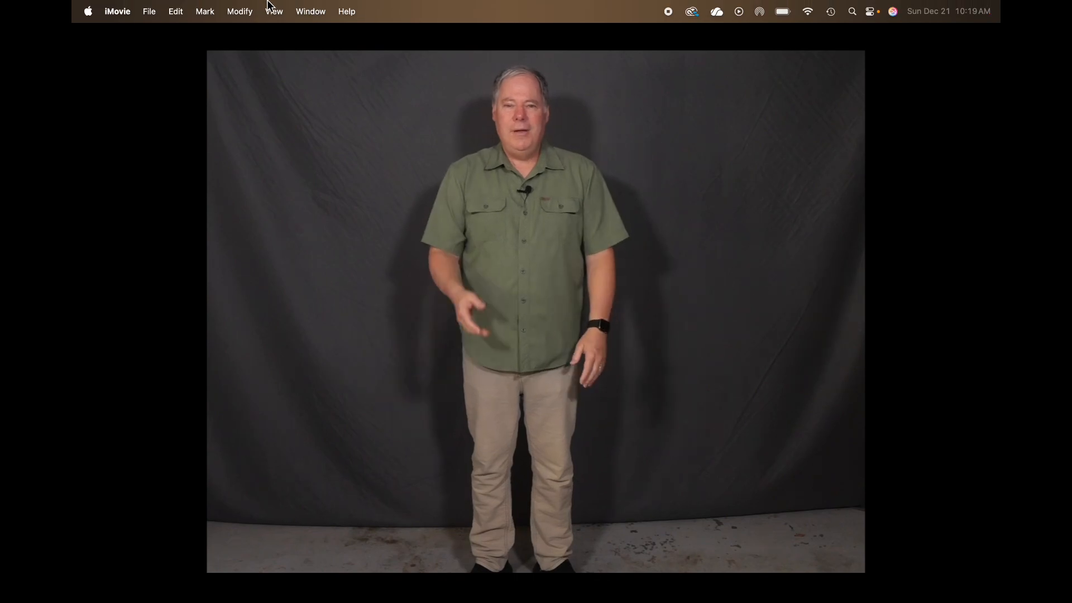
key(Escape)
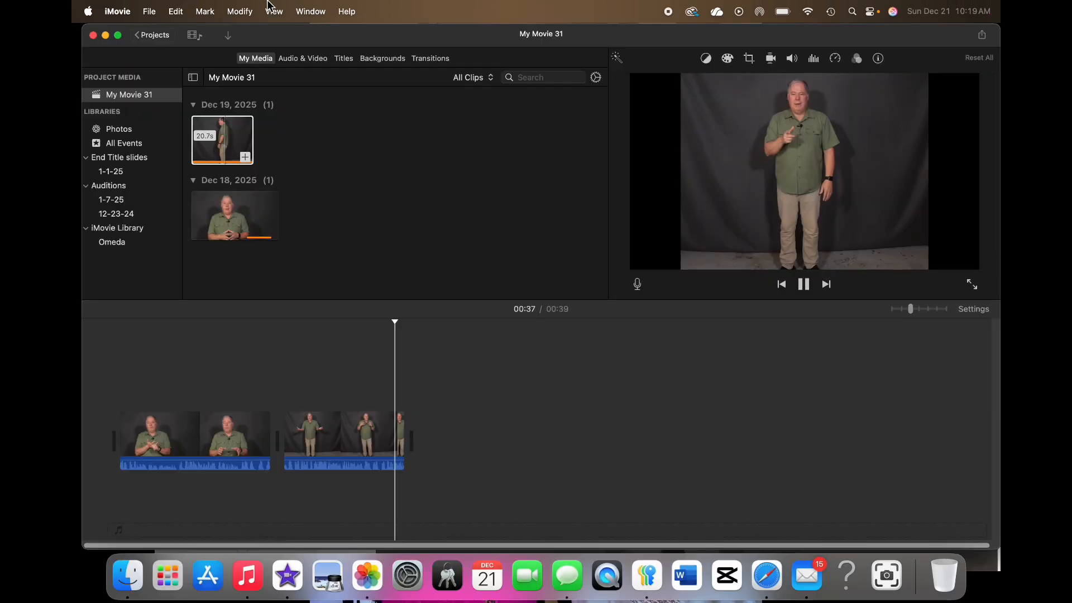
Export the movie as a file titled Test 2 and save it to the Desktop as Test 2.mp4.
click(982, 36)
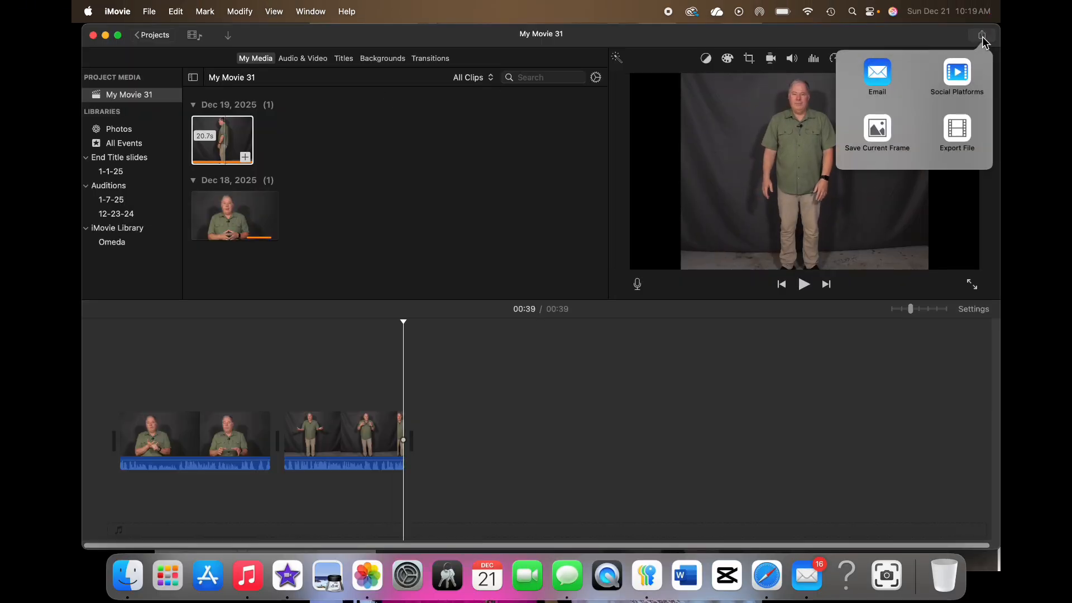
click(956, 132)
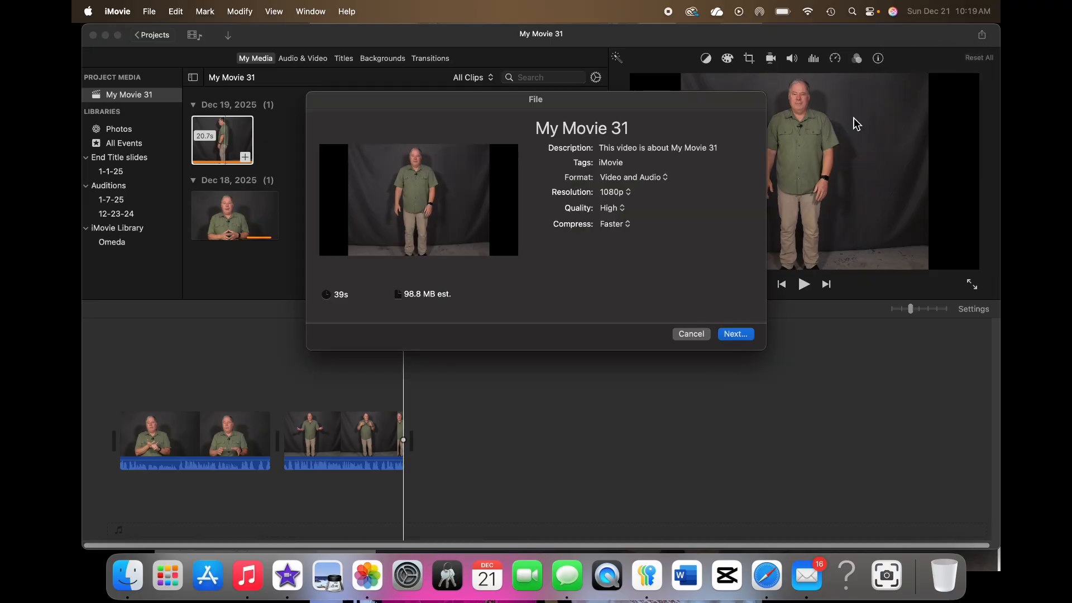
click(642, 130)
drag(643, 130, 491, 131)
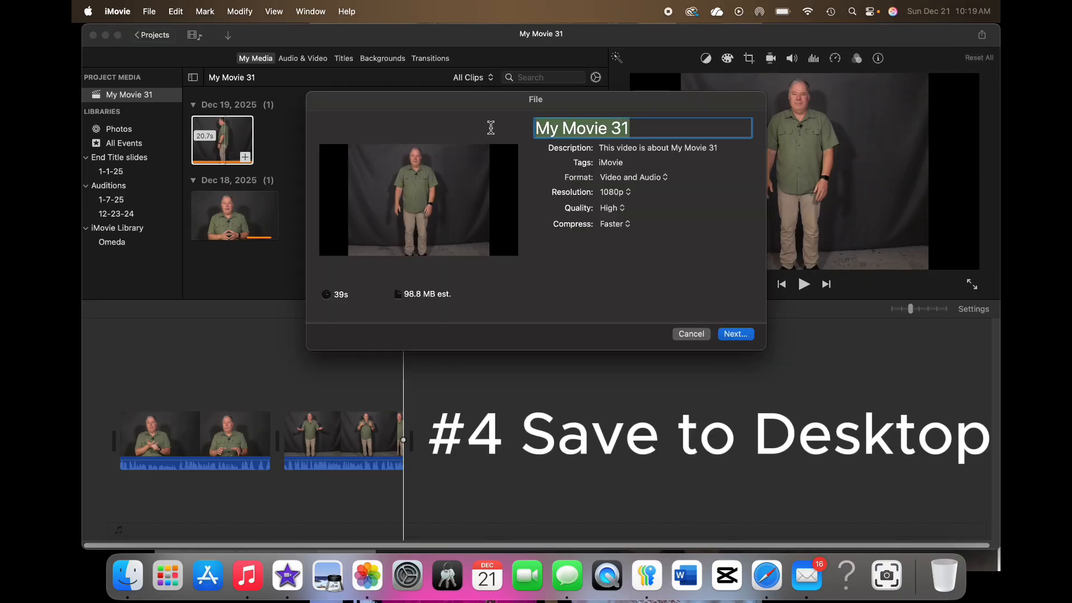
text(Test)
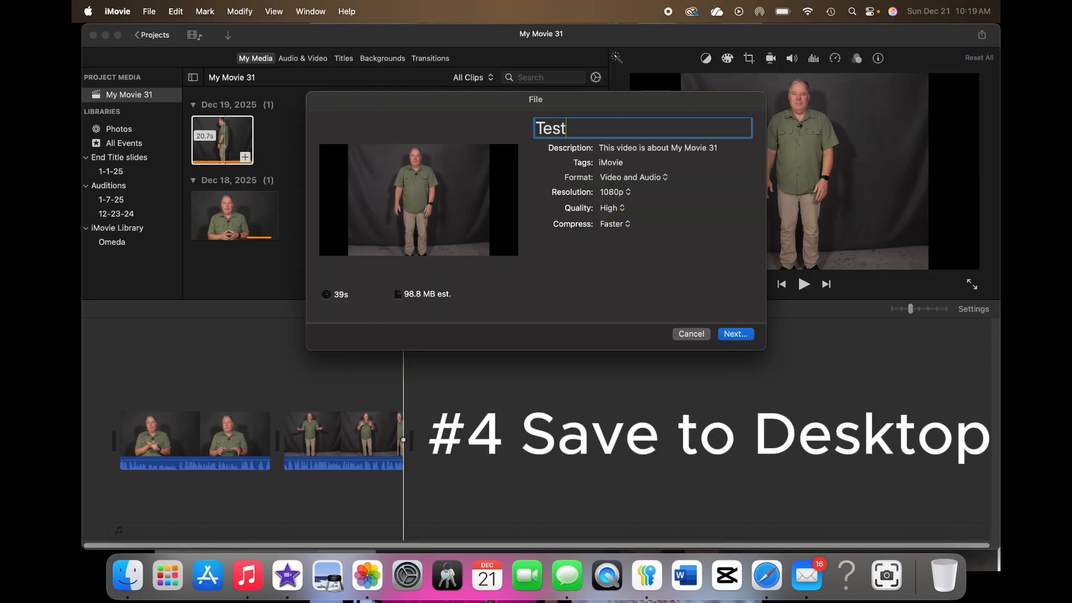
text( 2)
click(737, 335)
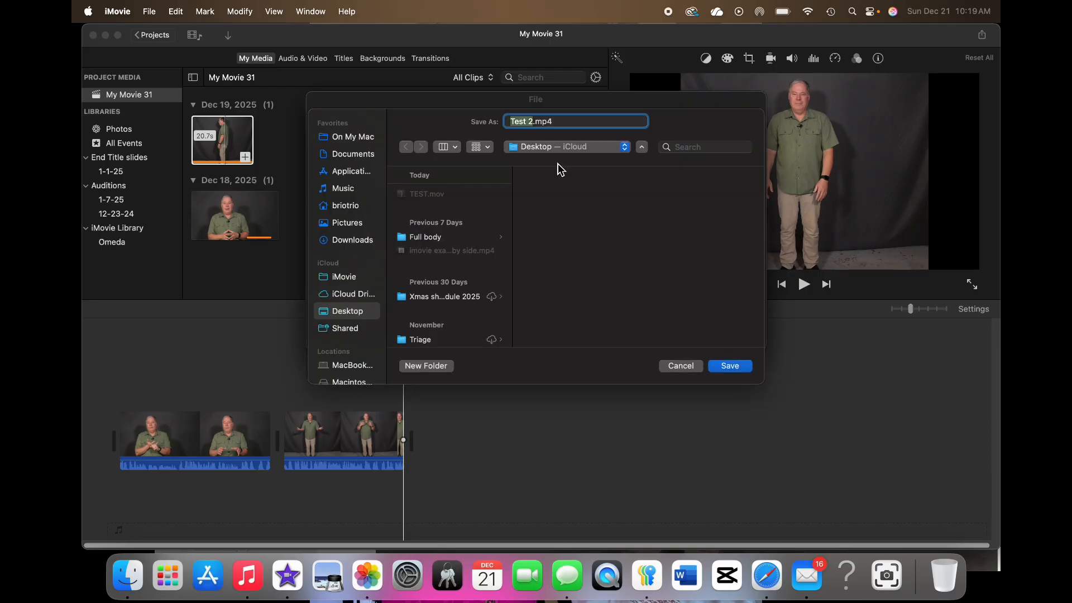
click(726, 366)
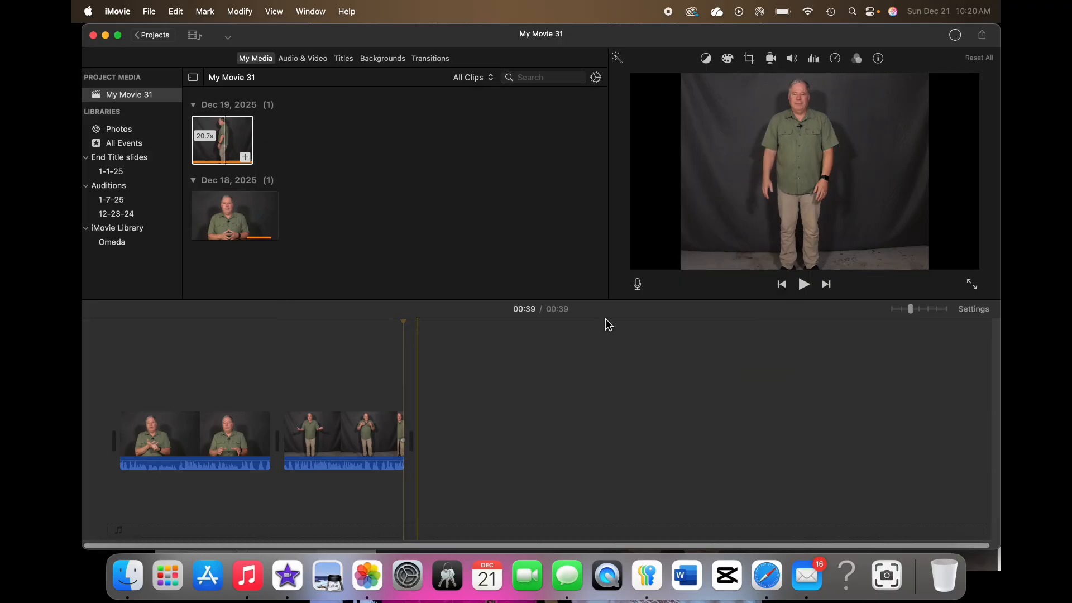